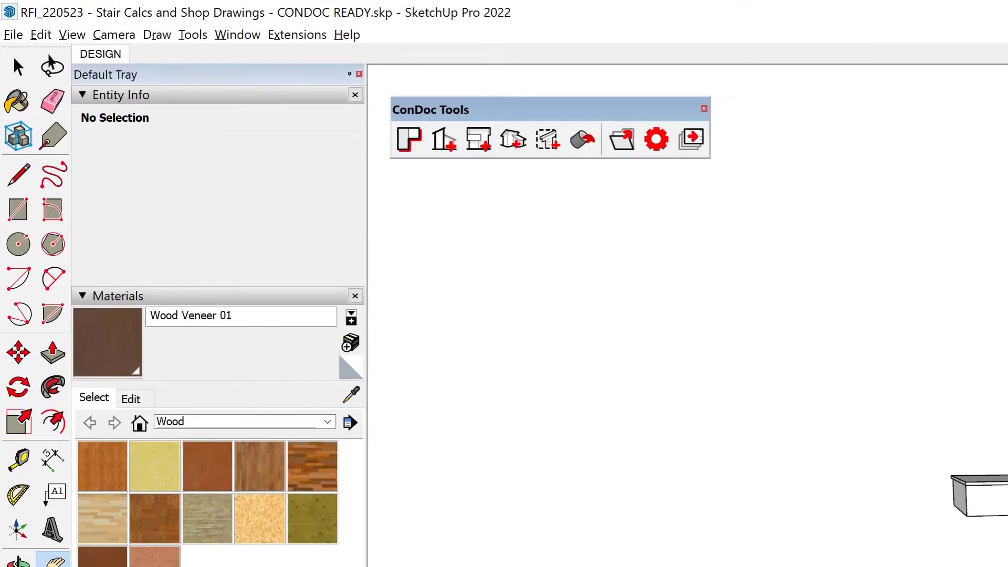
- Load the ConDoc LT drawing set from the ConDoc Tools palette
{"action": "left_click_drag", "start_coordinate": [565, 111], "coordinate": [572, 106]}
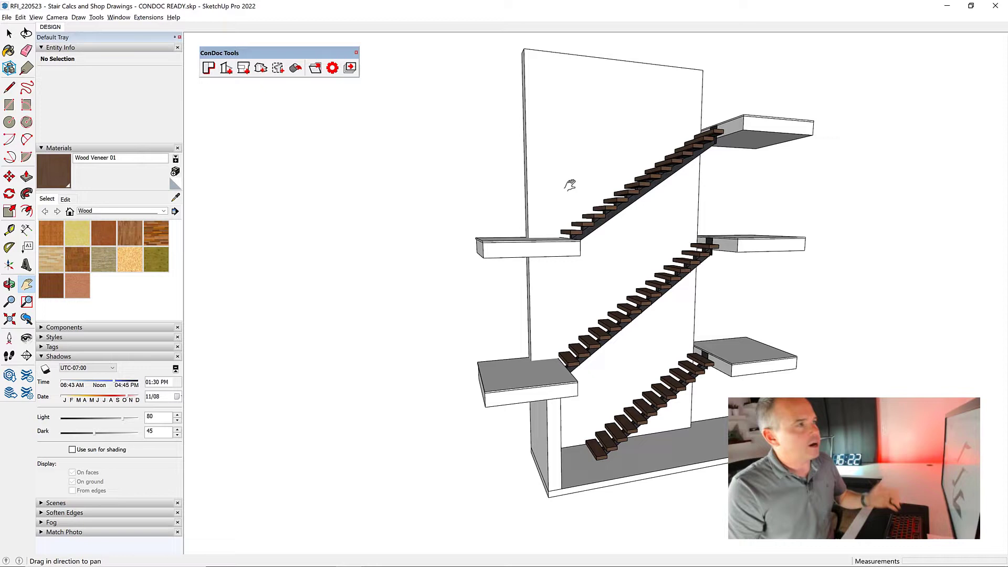
{"action": "middle_click_drag", "start_coordinate": [598, 195], "coordinate": [611, 202]}
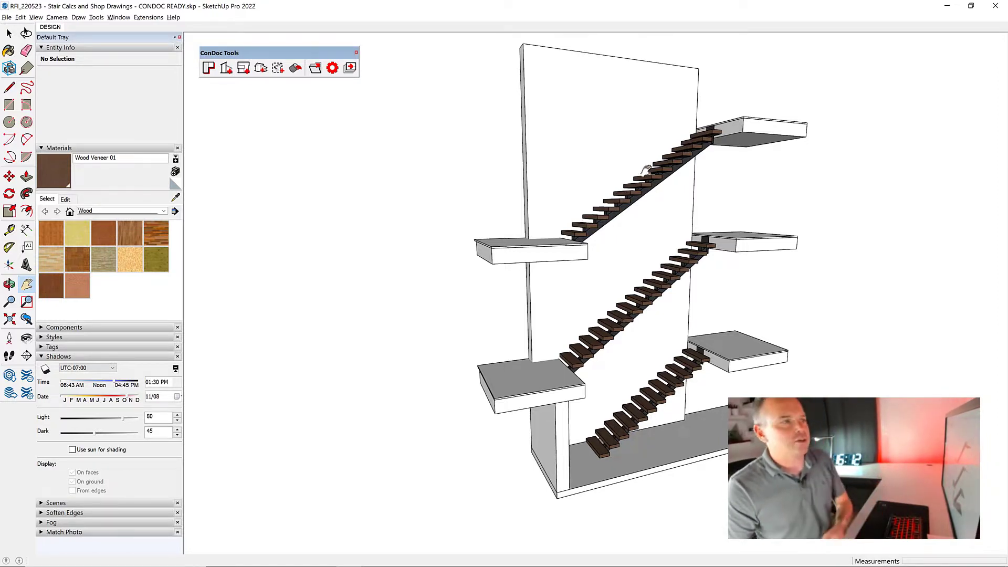
{"action": "left_click", "coordinate": [315, 69]}
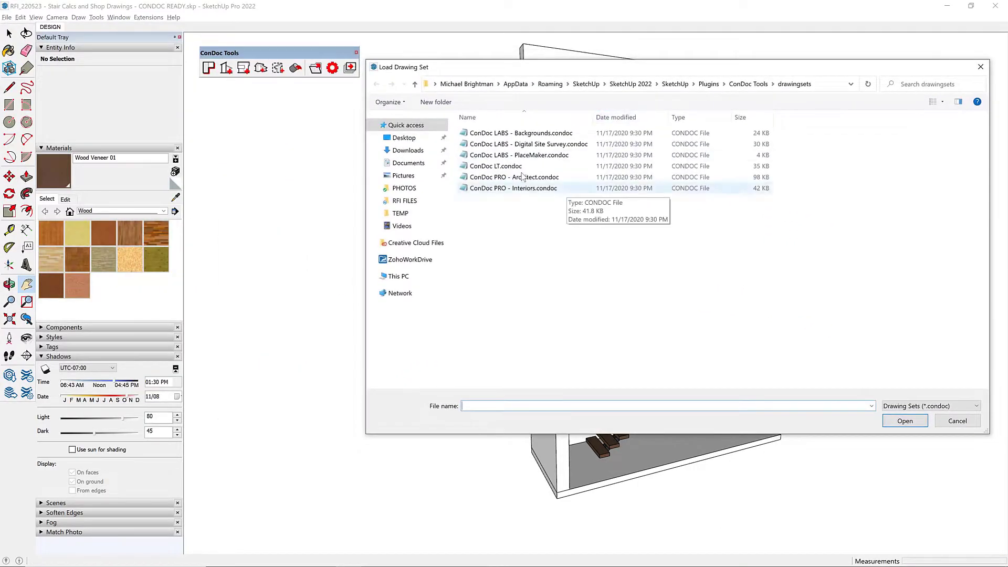
{"action": "double_click", "coordinate": [517, 167]}
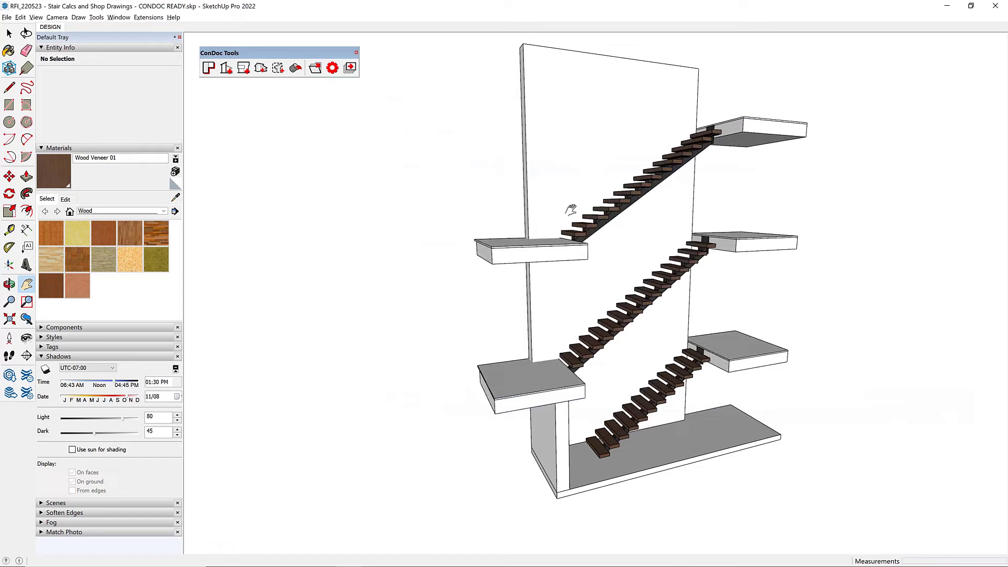
- Place a section plane cutting the staircase at the lower landing
{"action": "left_click", "coordinate": [227, 71]}
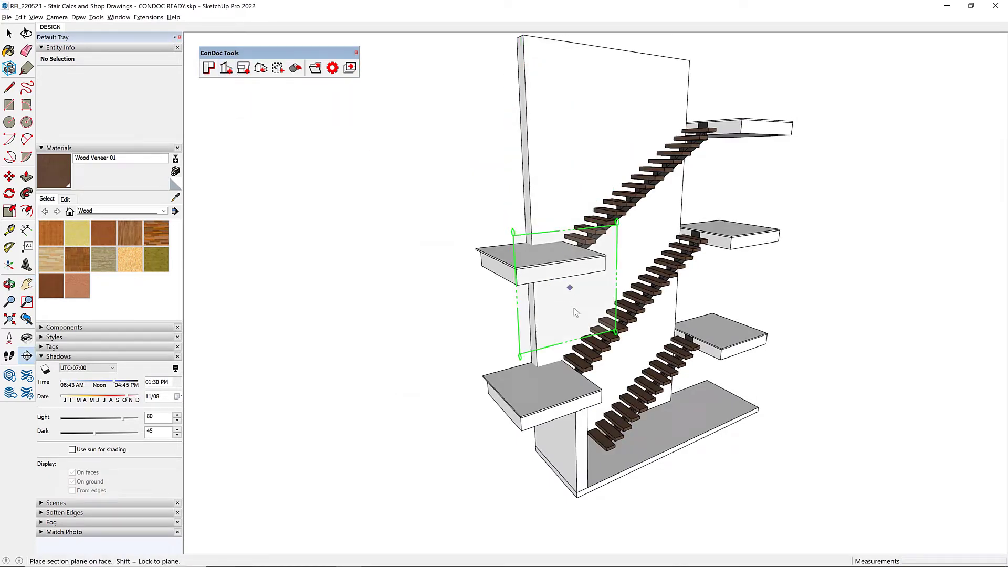
{"action": "left_click", "coordinate": [576, 390]}
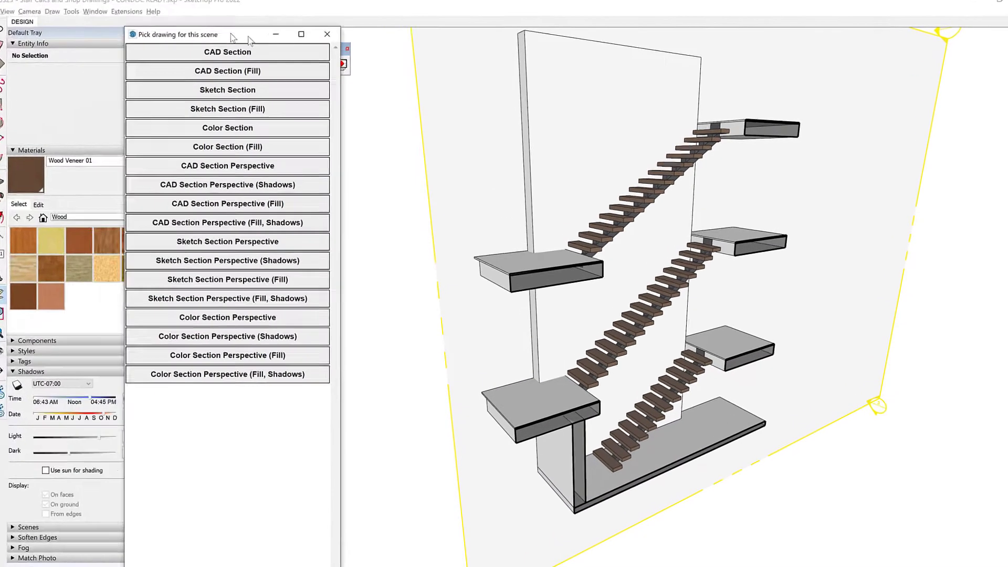
{"action": "left_click_drag", "start_coordinate": [232, 37], "coordinate": [450, 67]}
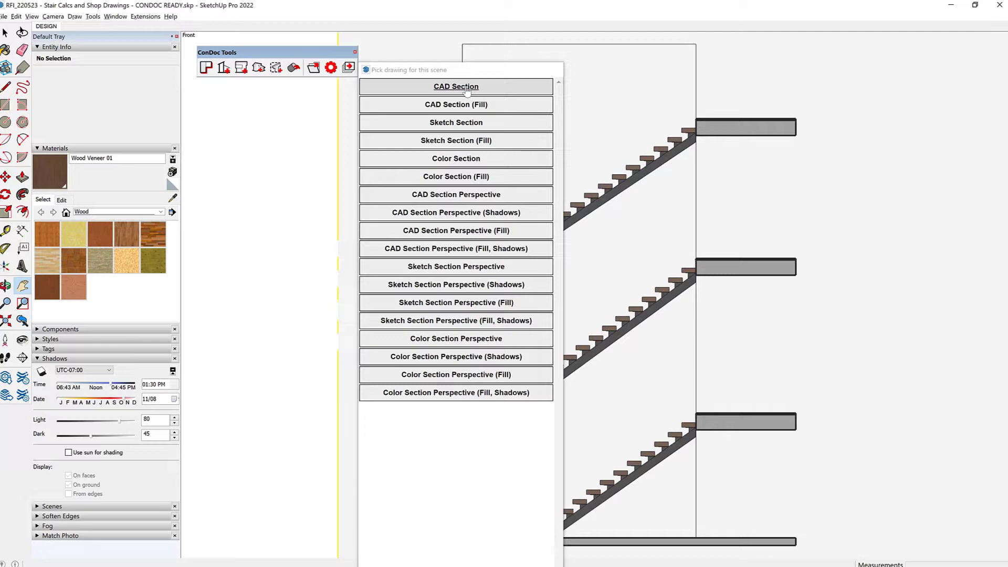
- Apply CAD Section to scene CD_CAD Section AA and export it to LayOut at 1/4" = 1'-0", saving the model
{"action": "left_click", "coordinate": [450, 79]}
{"action": "left_click", "coordinate": [133, 29]}
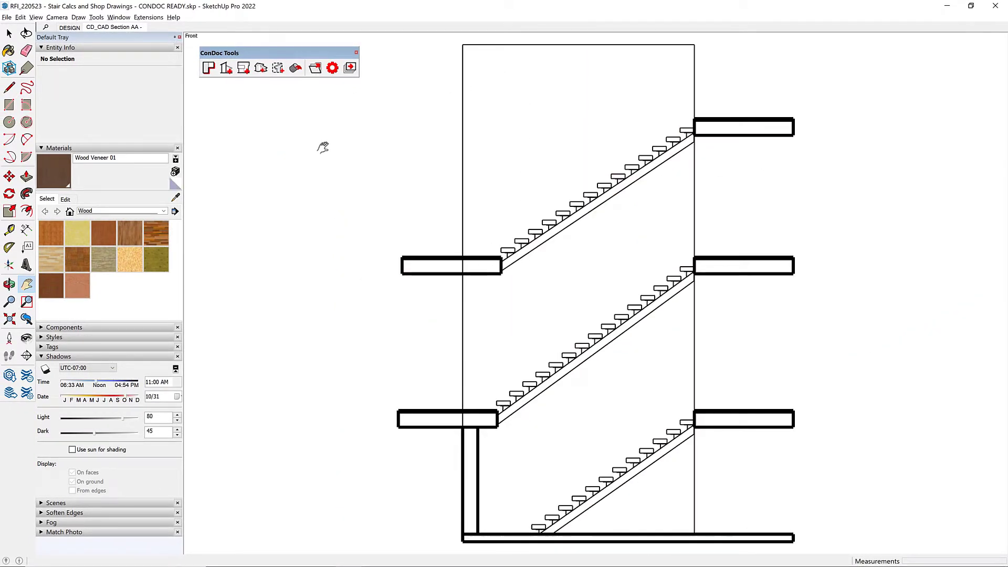
{"action": "left_click", "coordinate": [352, 69]}
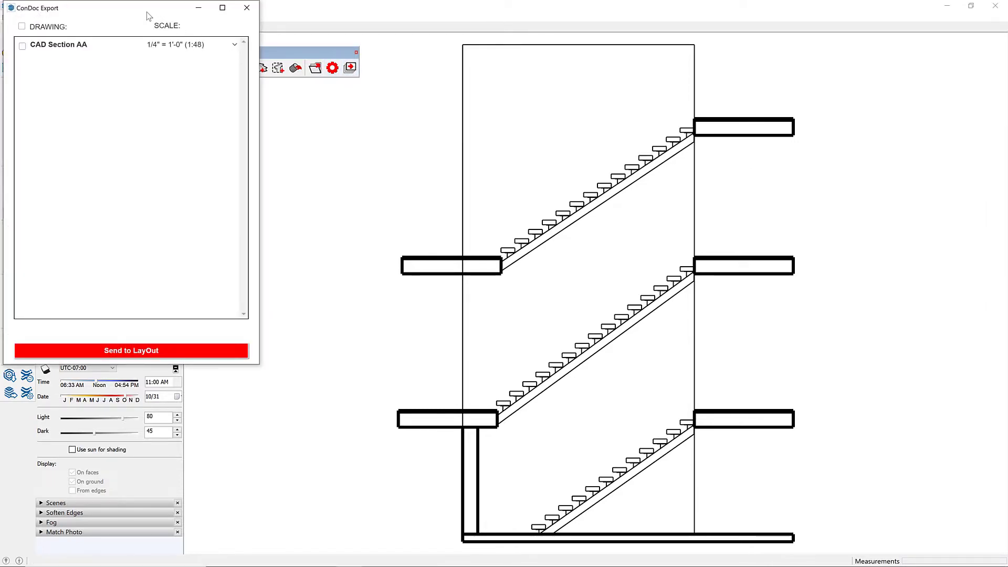
{"action": "left_click_drag", "start_coordinate": [146, 16], "coordinate": [583, 57]}
{"action": "left_click", "coordinate": [458, 88]}
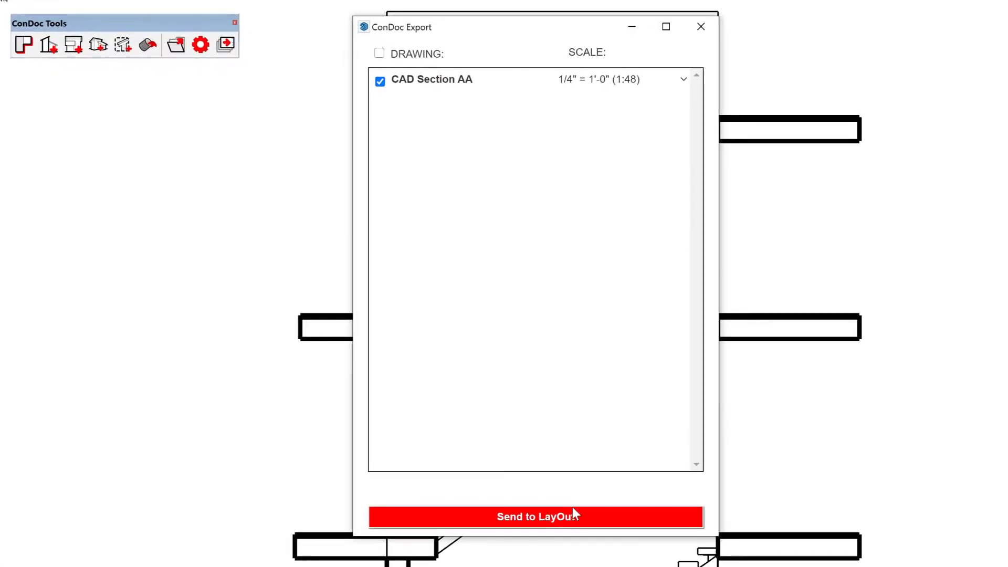
{"action": "left_click", "coordinate": [572, 518]}
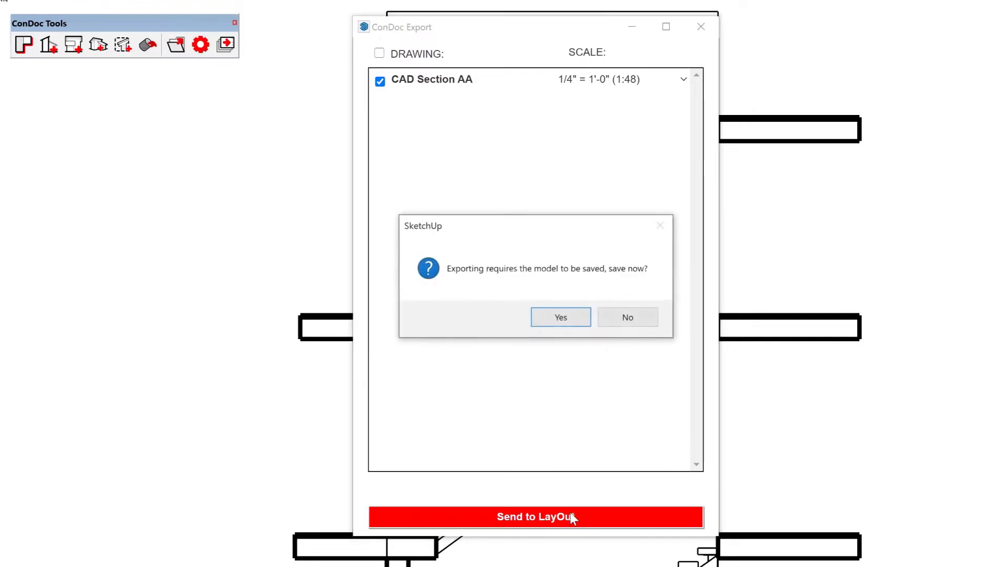
{"action": "left_click", "coordinate": [546, 319]}
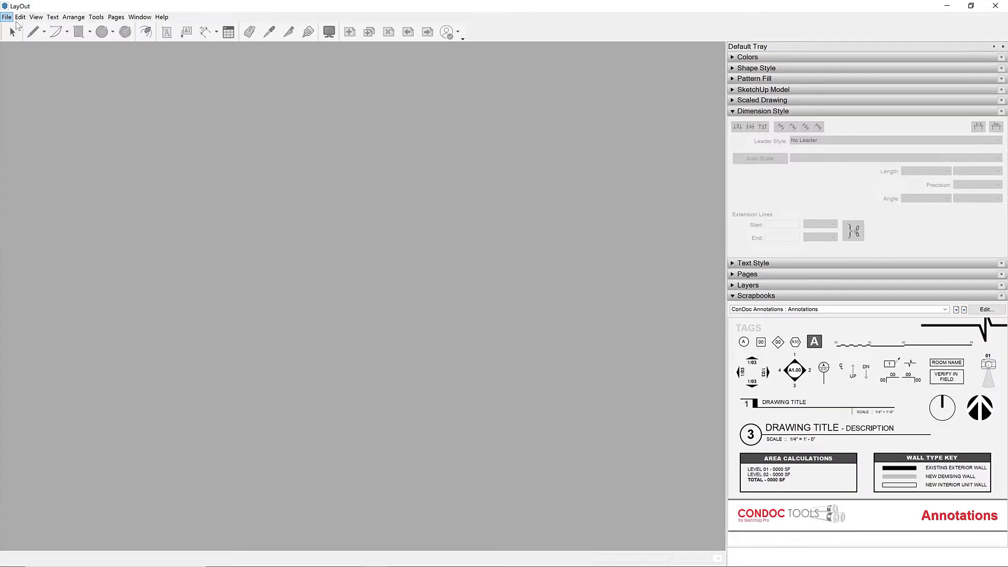
- Create an untitled LayOut document from the My templates BD_Presentation - 8.5 x 11 Portrait template
{"action": "left_click", "coordinate": [7, 17]}
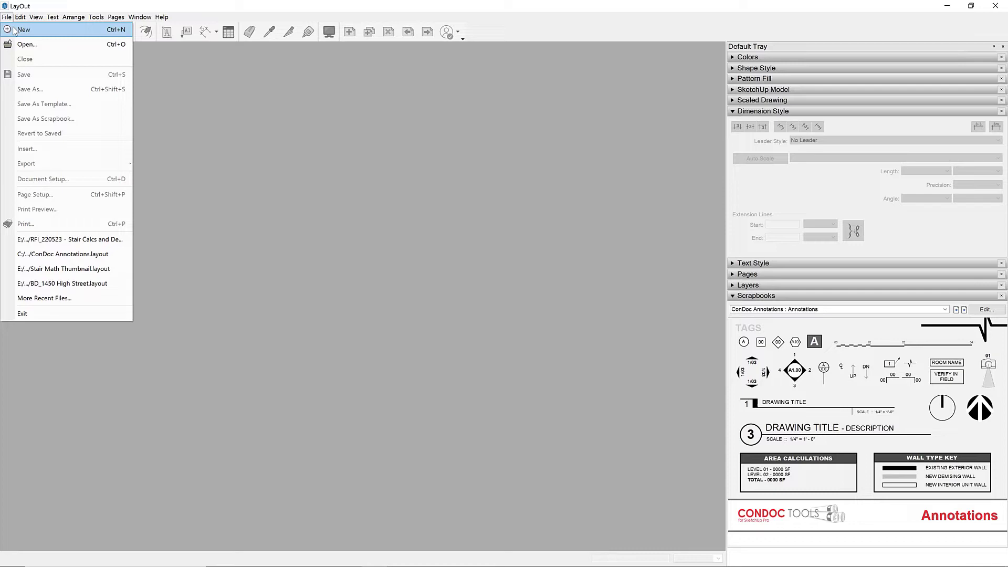
{"action": "left_click", "coordinate": [19, 29]}
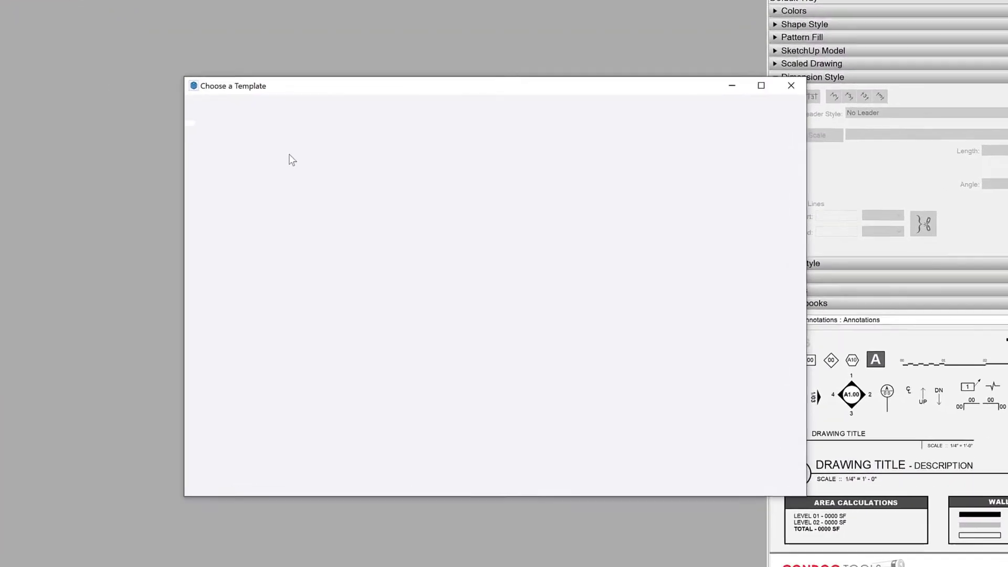
{"action": "left_click", "coordinate": [426, 107]}
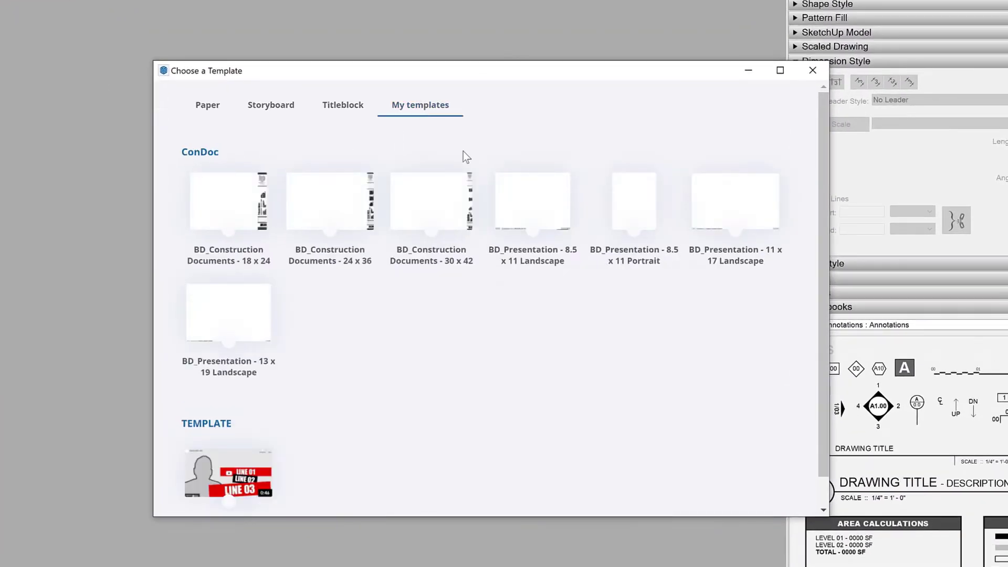
{"action": "left_click", "coordinate": [628, 215]}
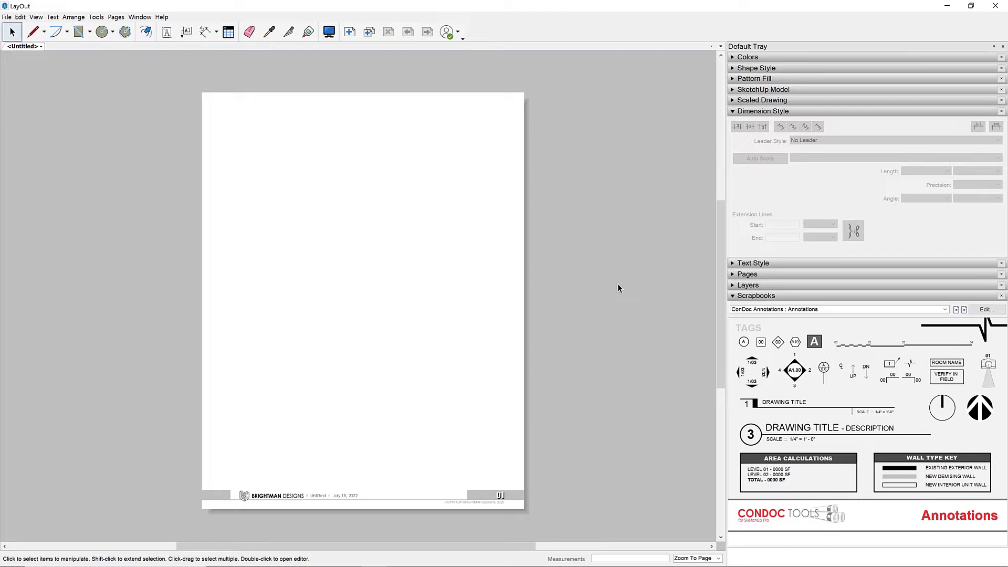
- Place the CAD Section AA stair drawing from the ConDoc Drawings scrapbook onto the page
{"action": "left_click", "coordinate": [751, 112]}
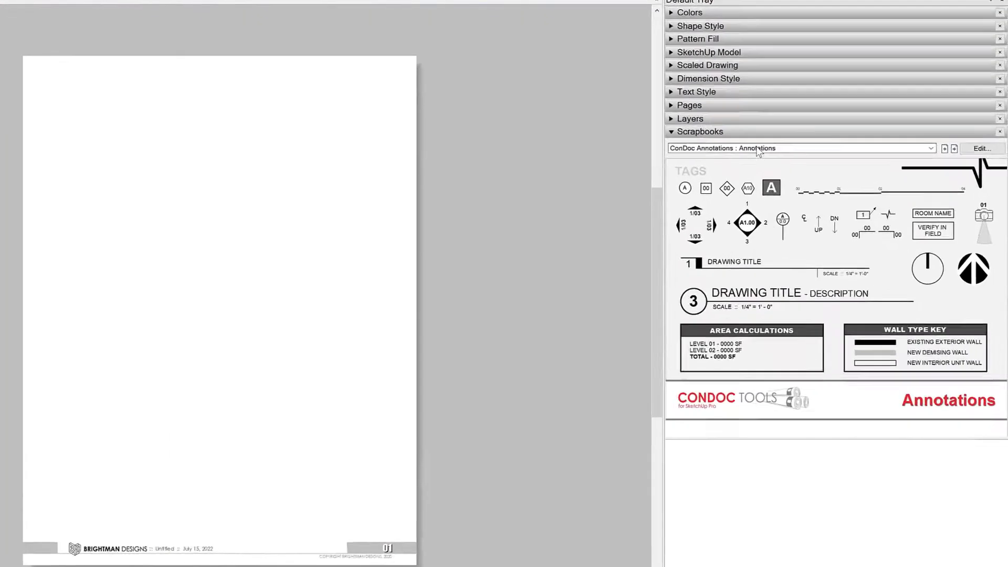
{"action": "left_click", "coordinate": [803, 170]}
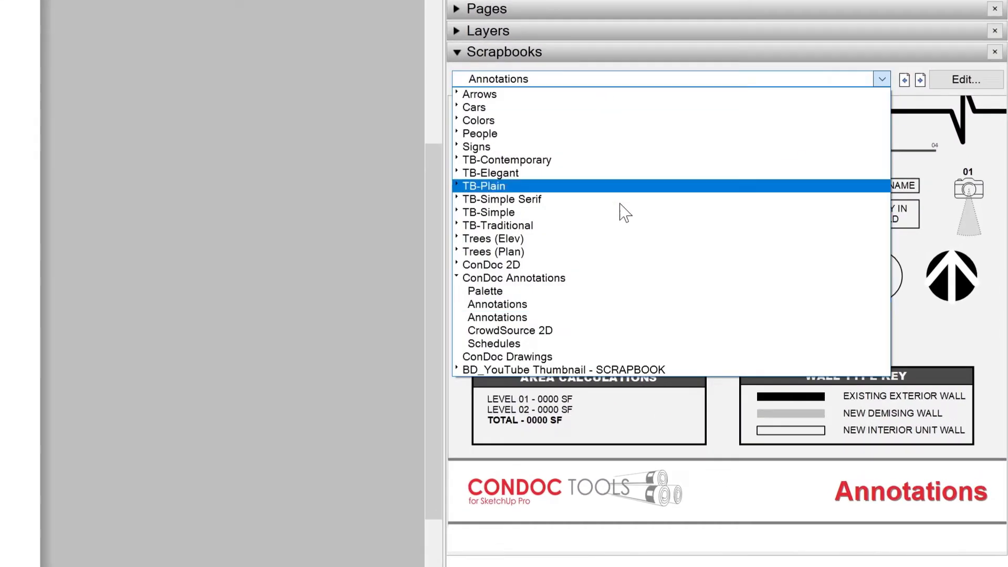
{"action": "left_click", "coordinate": [623, 357]}
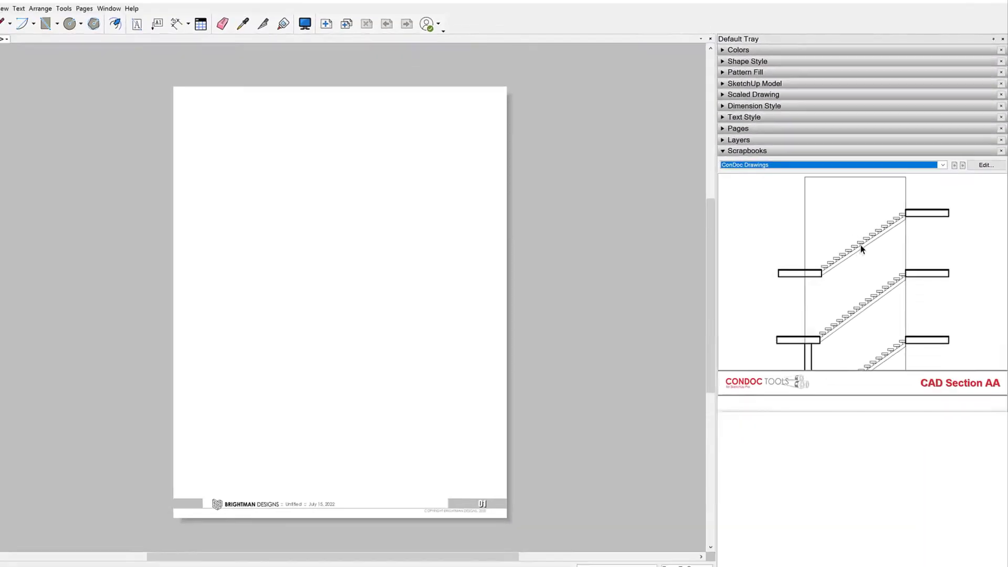
{"action": "mouse_move", "coordinate": [861, 244]}
{"action": "left_mouse_down"}
{"action": "mouse_move", "coordinate": [542, 217]}
{"action": "mouse_move", "coordinate": [353, 219]}
{"action": "left_mouse_up"}
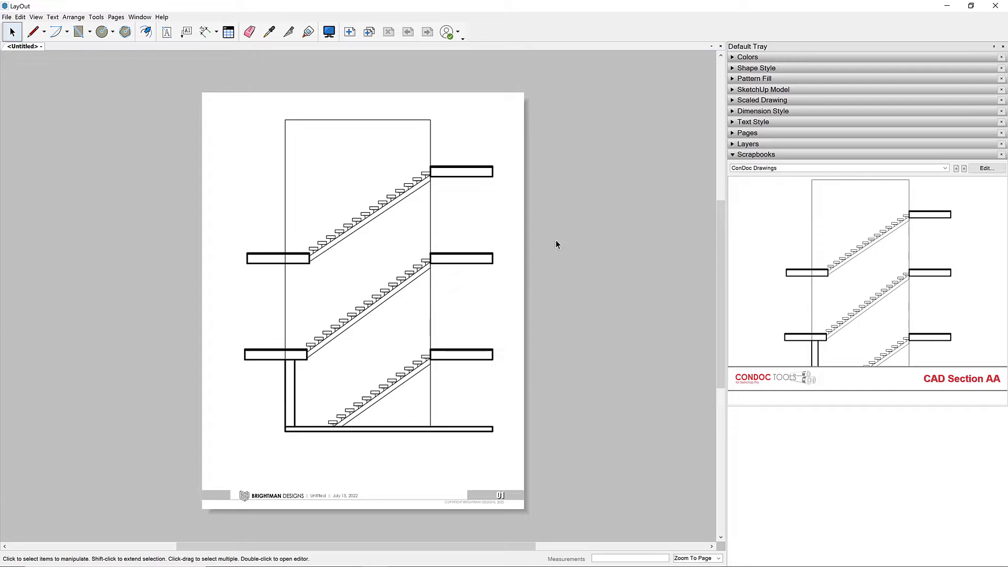
- Show the TB-Contemporary : Auto-Text Enabled scrapbook, zoom to the stair landing, and return to SketchUp
{"action": "left_click", "coordinate": [796, 168]}
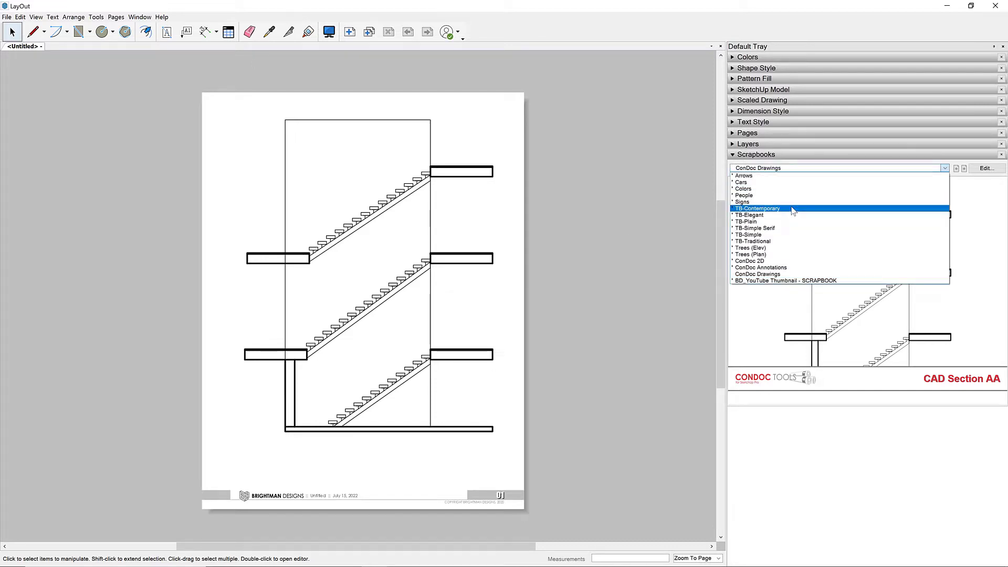
{"action": "left_click", "coordinate": [787, 208]}
{"action": "middle_click_drag", "start_coordinate": [508, 315], "coordinate": [631, 294]}
{"action": "scroll", "coordinate": [402, 235], "scroll_direction": "up", "scroll_amount": 3}
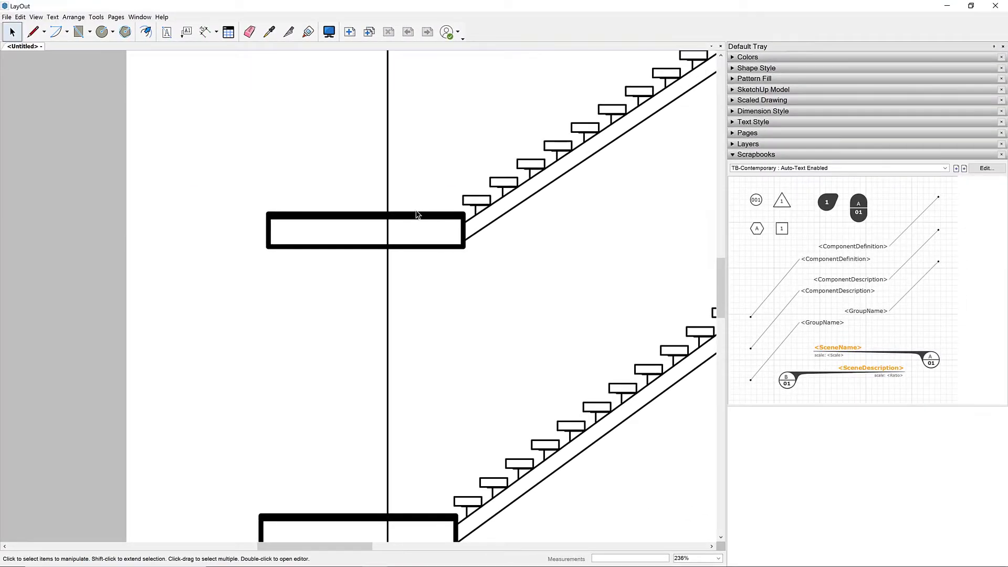
{"action": "key", "text": "alt+Tab"}
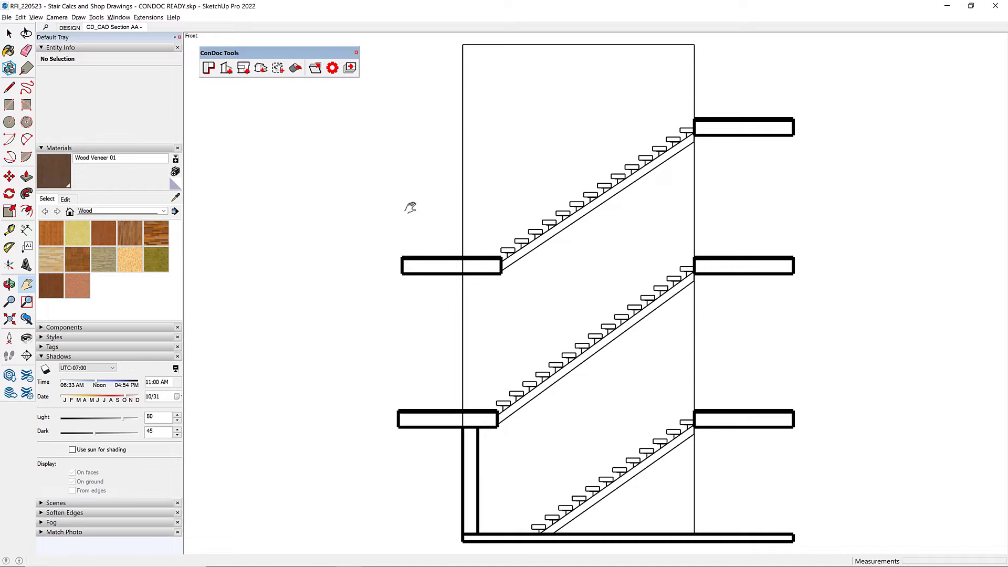
- Turn on Section Fill in the current style's Modeling settings with a white fill colour
{"action": "left_click", "coordinate": [95, 48]}
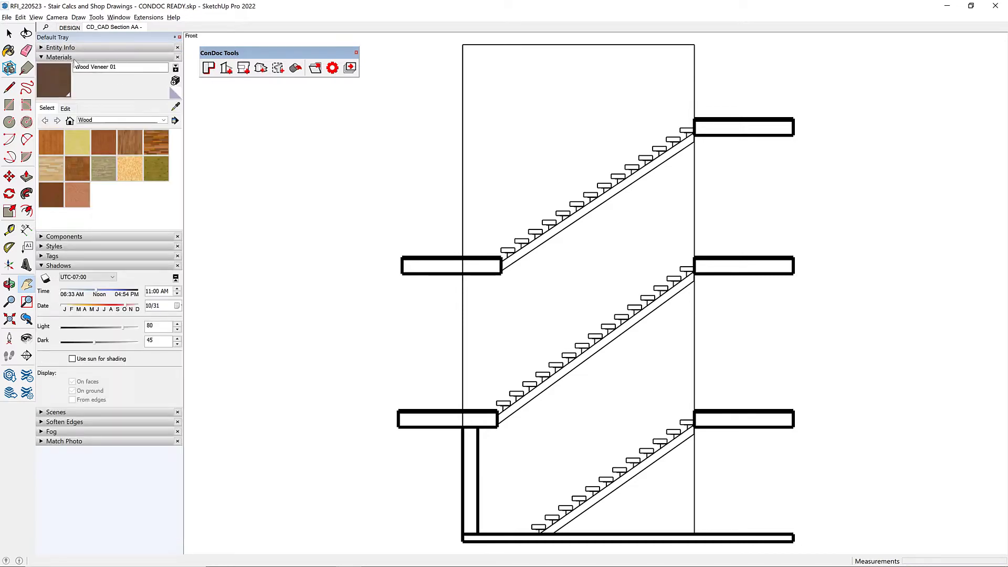
{"action": "left_click", "coordinate": [74, 58]}
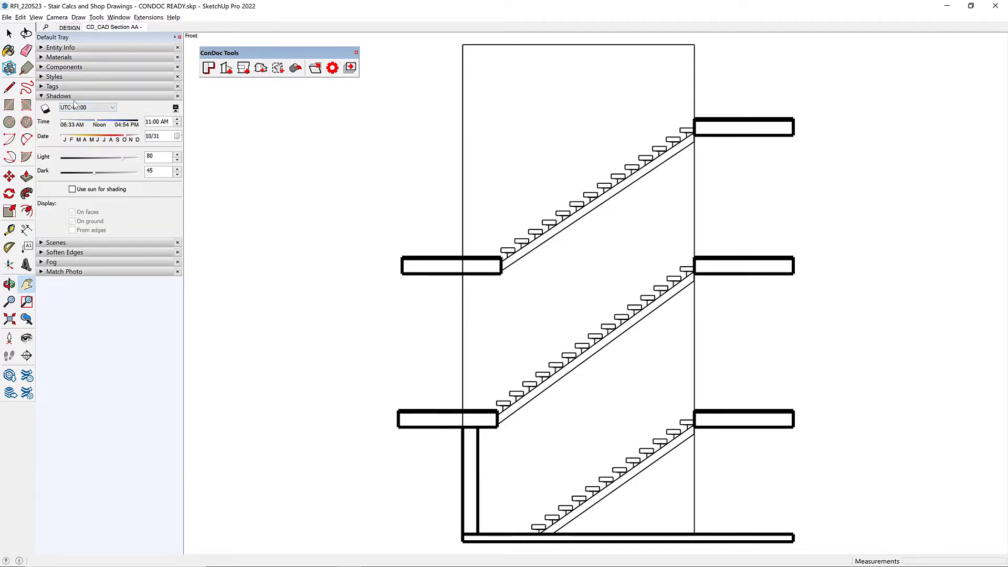
{"action": "left_click", "coordinate": [69, 77]}
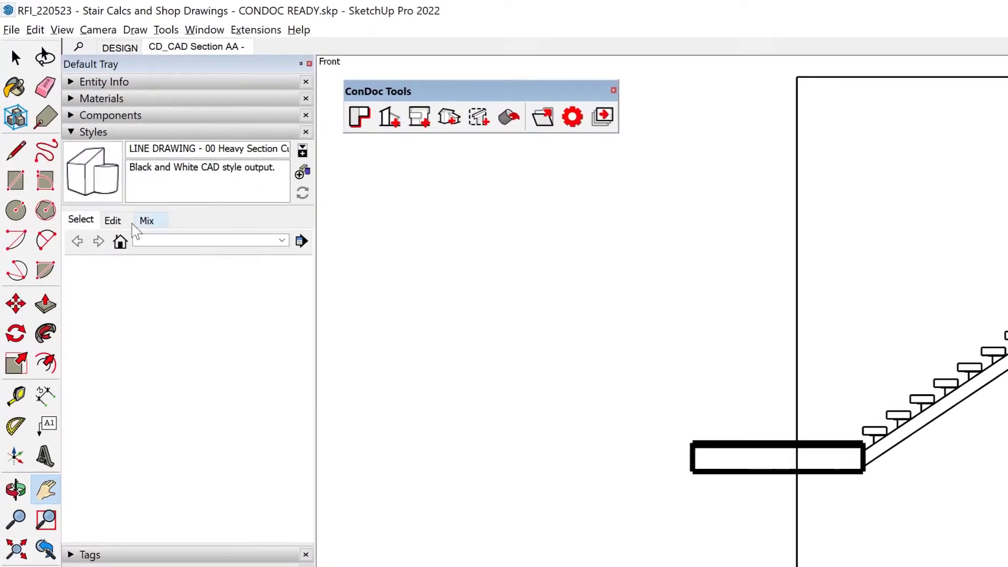
{"action": "left_click", "coordinate": [114, 222]}
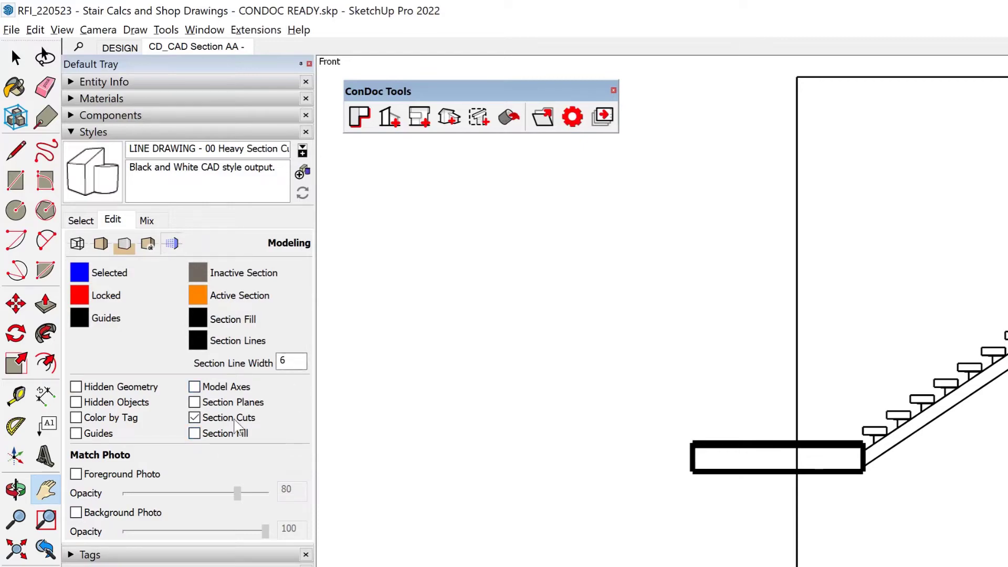
{"action": "left_click", "coordinate": [225, 437]}
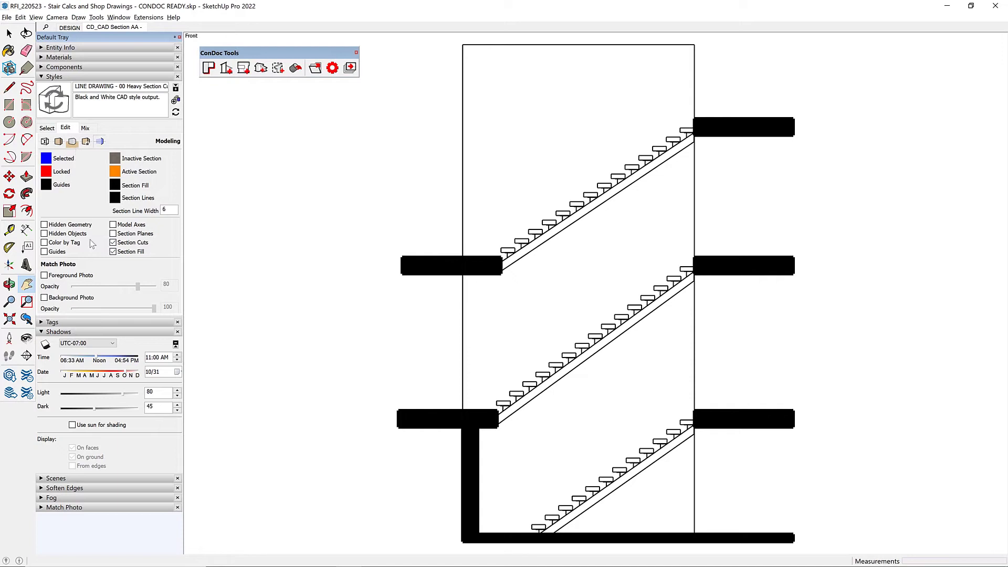
{"action": "left_click", "coordinate": [115, 187]}
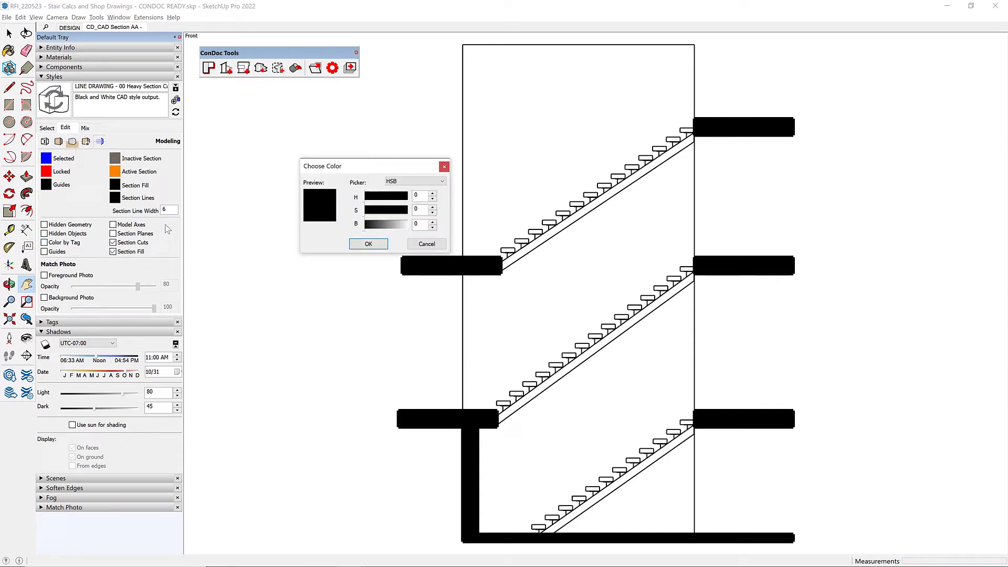
{"action": "left_click_drag", "start_coordinate": [401, 225], "coordinate": [436, 235]}
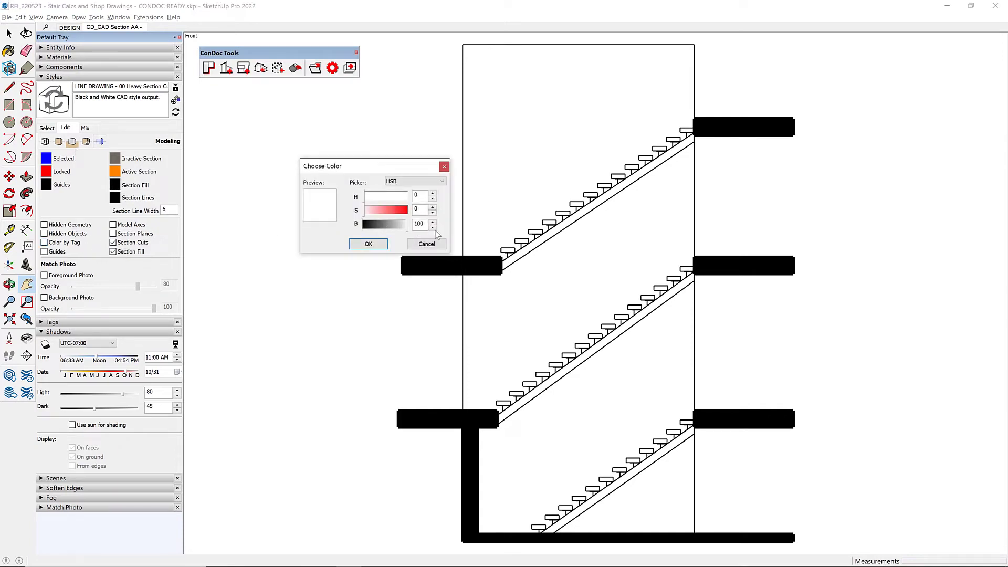
{"action": "left_click", "coordinate": [369, 244]}
- Set Section Line Width to 3, save the model, and return to LayOut
{"action": "scroll", "coordinate": [470, 265], "scroll_direction": "up", "scroll_amount": 5}
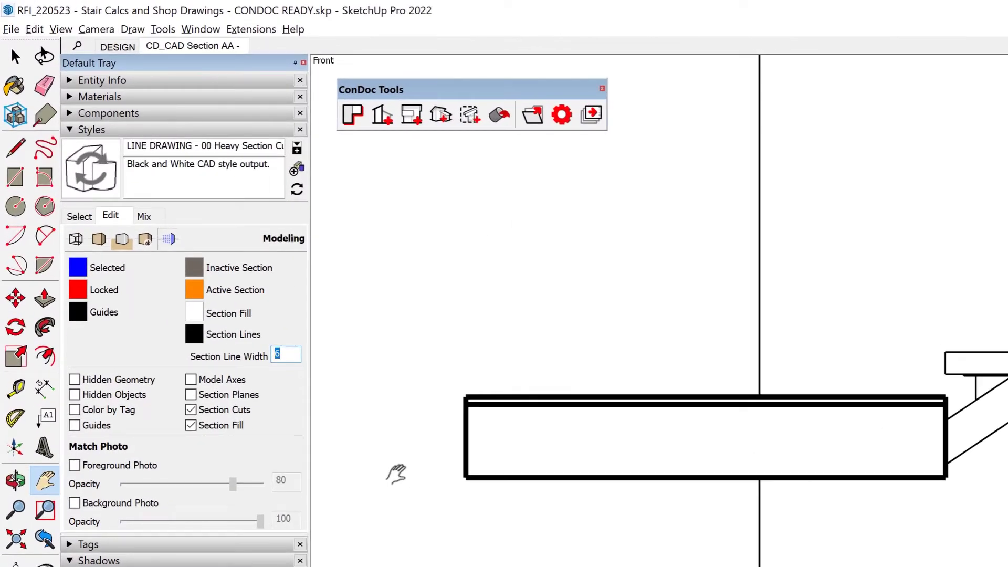
{"action": "type", "text": "3"}
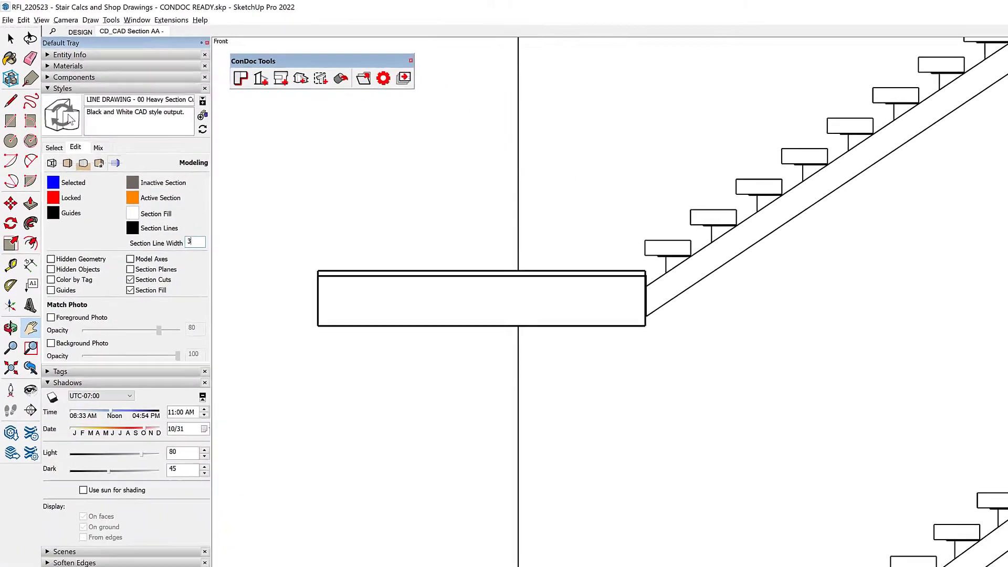
{"action": "left_click", "coordinate": [8, 19]}
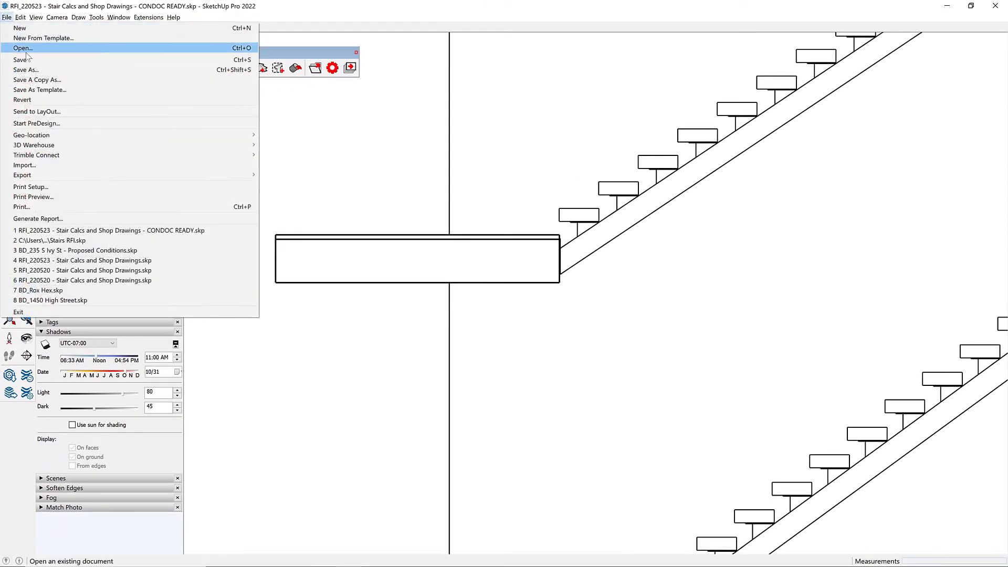
{"action": "key", "text": "Escape"}
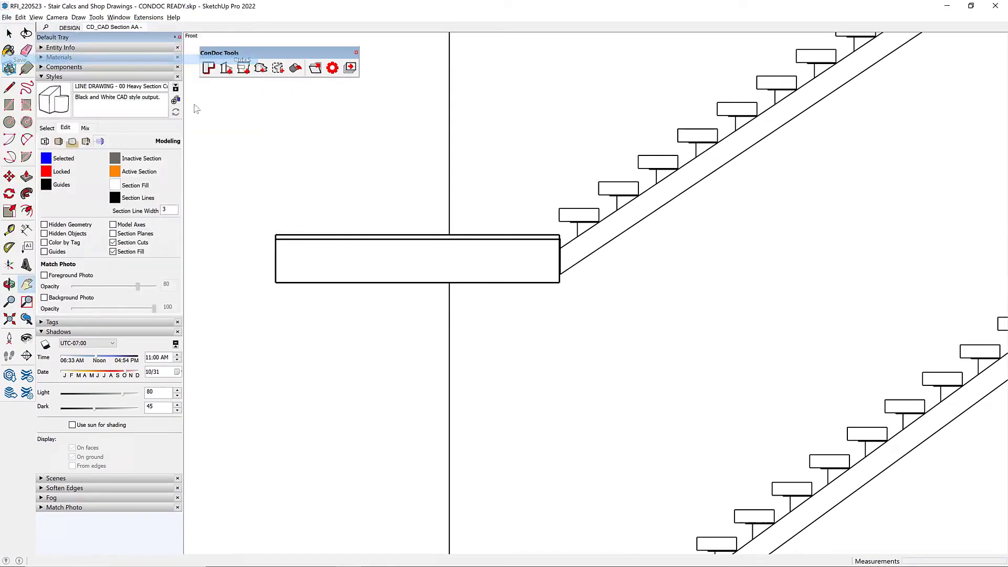
{"action": "key", "text": "alt+Tab"}
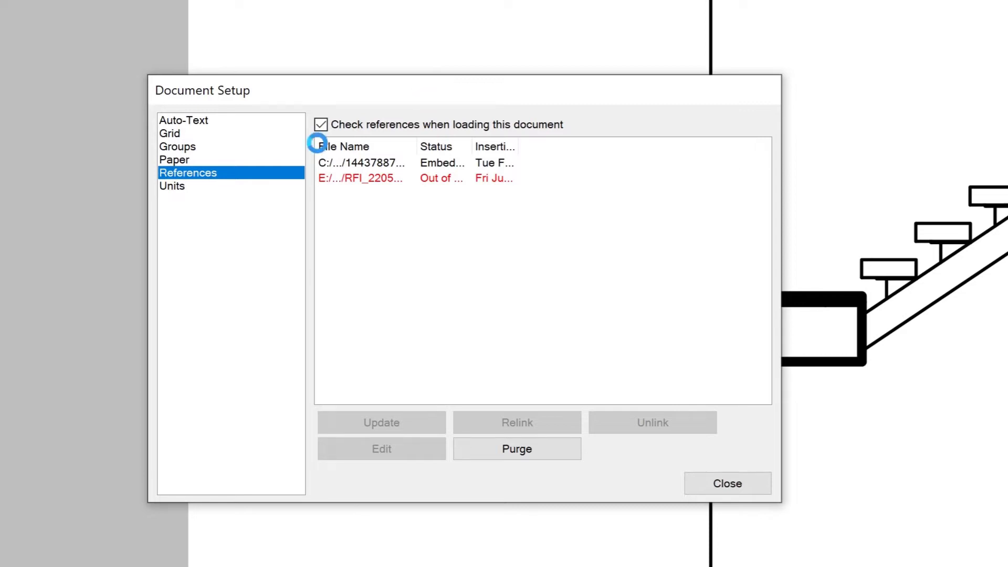
- Update the out-of-date RFI_2205 stair model reference in Document Setup, then zoom out to the page
{"action": "left_click", "coordinate": [414, 177]}
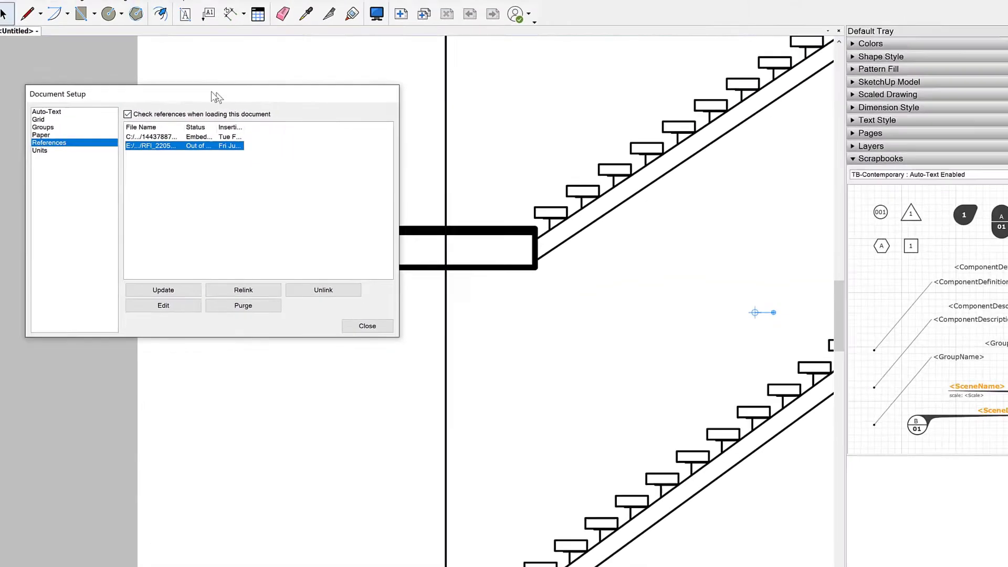
{"action": "left_click_drag", "start_coordinate": [217, 97], "coordinate": [445, 323]}
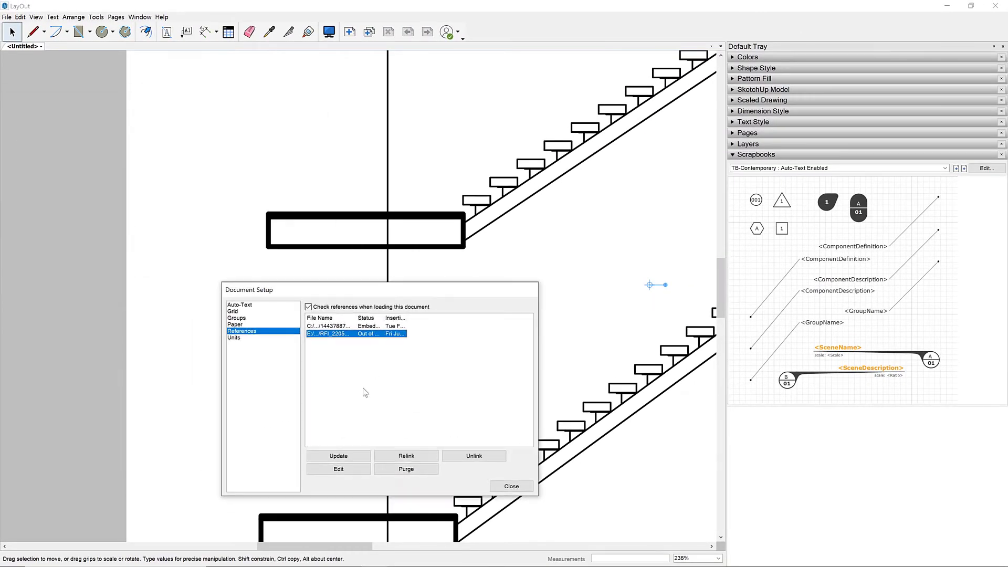
{"action": "left_click", "coordinate": [347, 458]}
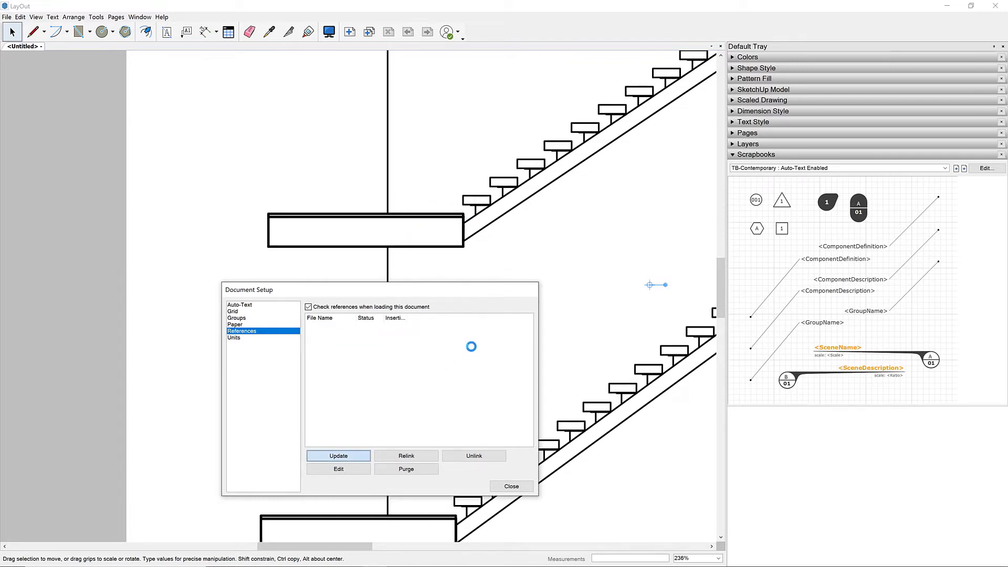
{"action": "left_click", "coordinate": [511, 487]}
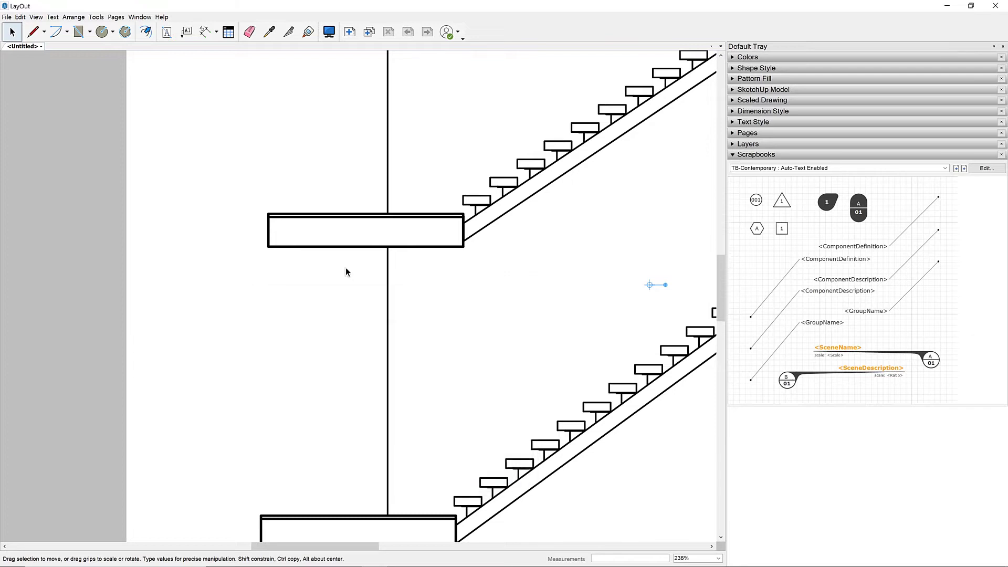
{"action": "scroll", "coordinate": [346, 266], "scroll_direction": "down", "scroll_amount": 4}
{"action": "left_click", "coordinate": [156, 240]}
{"action": "scroll", "coordinate": [155, 240], "scroll_direction": "down", "scroll_amount": 1}
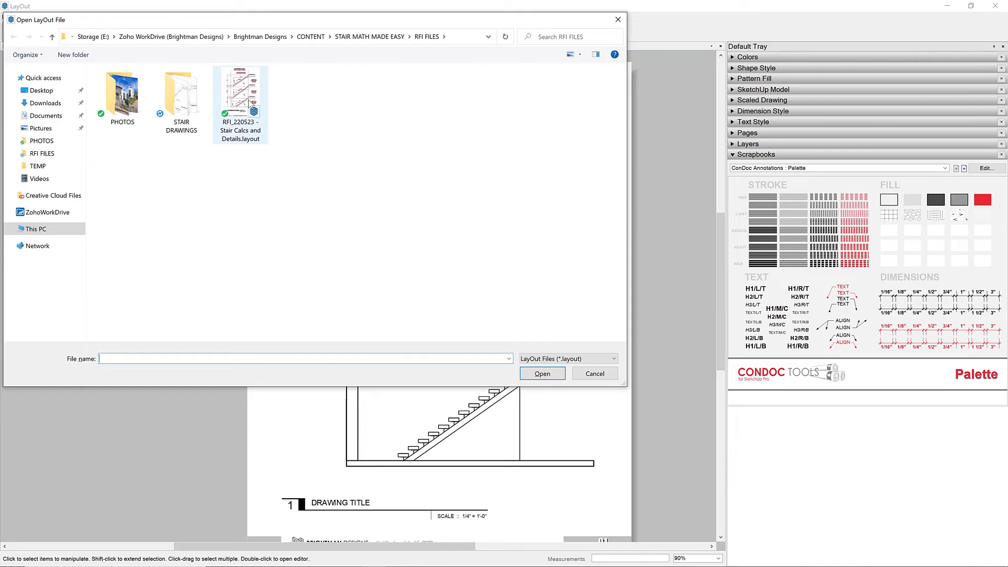
- Open RFI_220523 - Stair Calcs and Details.layout and dismiss the References check
{"action": "double_click", "coordinate": [248, 100]}
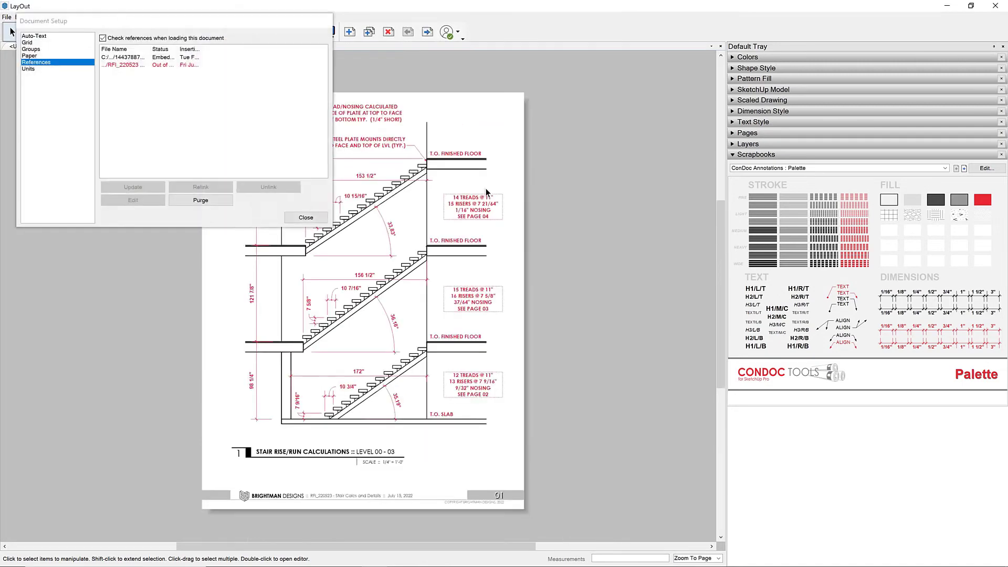
{"action": "left_click", "coordinate": [306, 218]}
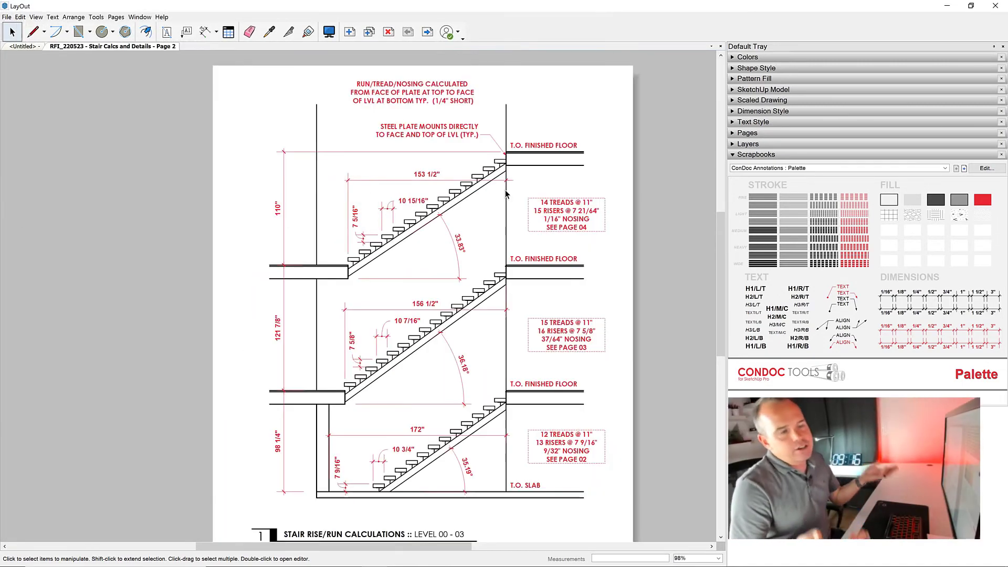